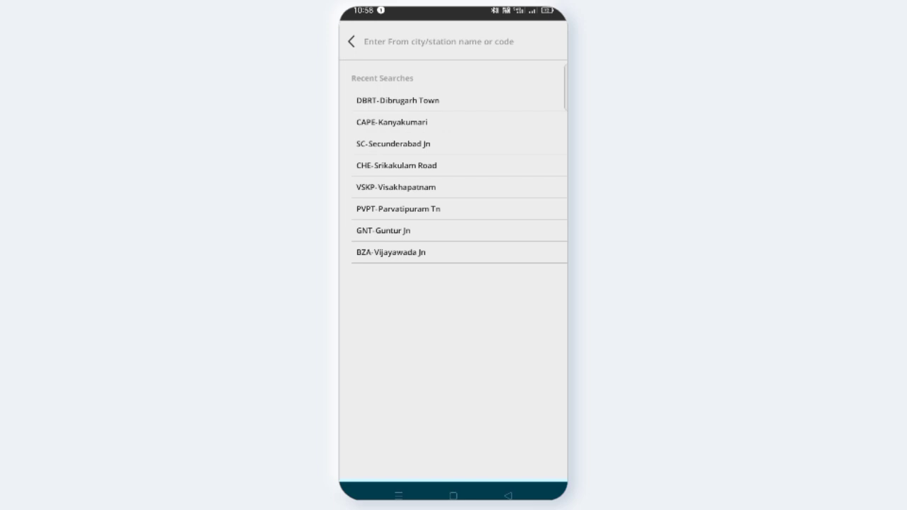
# Search trains from Visakhapatnam to SC-Secunderabad Jn for Saturday 18 Feb
pyautogui.click(380, 187)
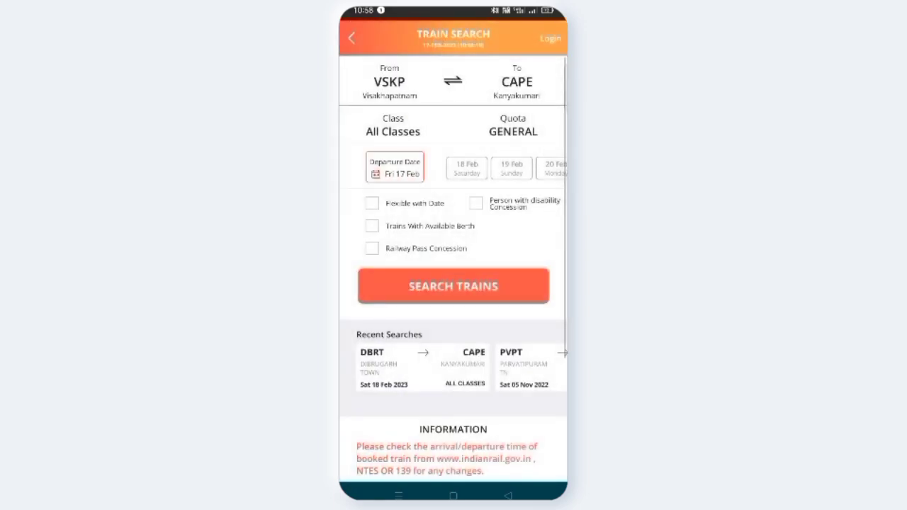
pyautogui.click(523, 88)
pyautogui.click(393, 143)
pyautogui.click(466, 168)
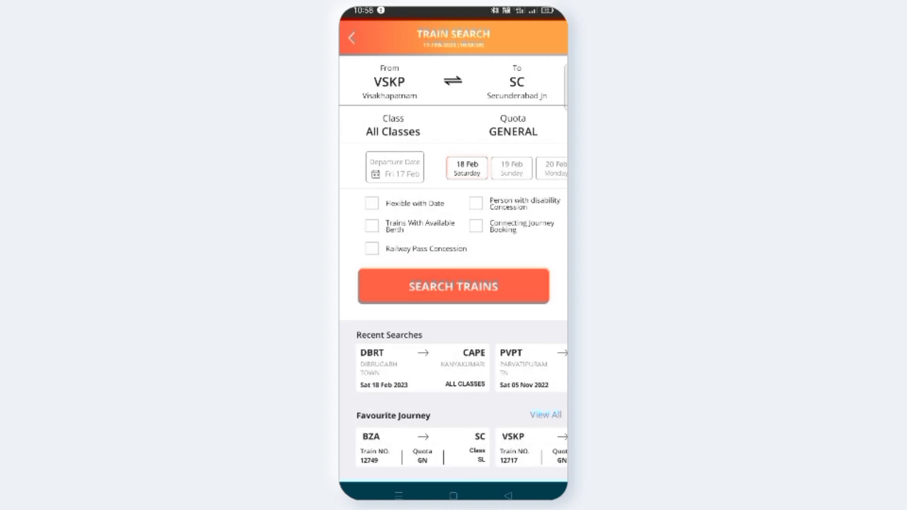
pyautogui.click(517, 284)
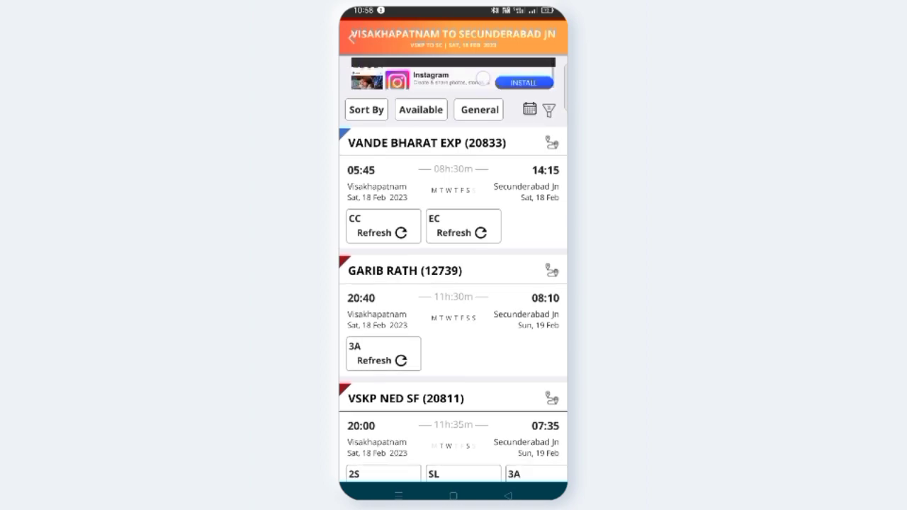
# Switch the train results from General quota to Tatkal quota
pyautogui.click(480, 109)
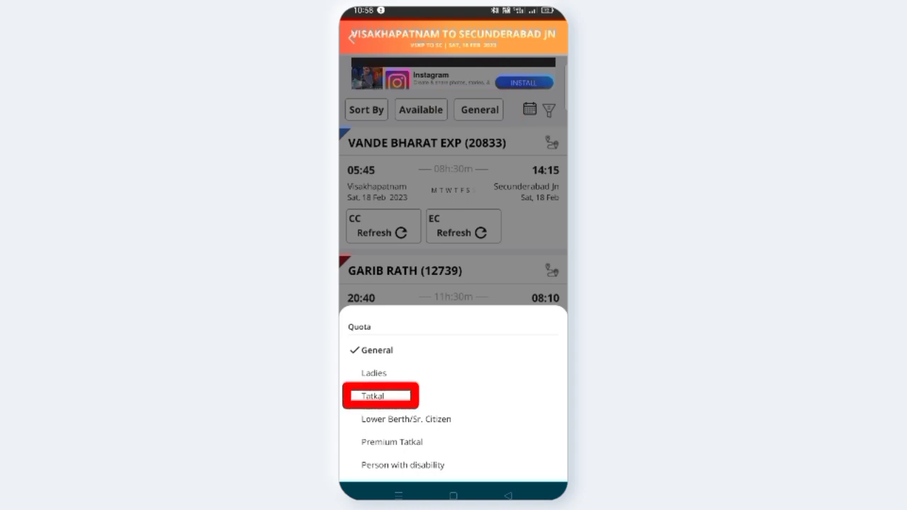
pyautogui.click(373, 396)
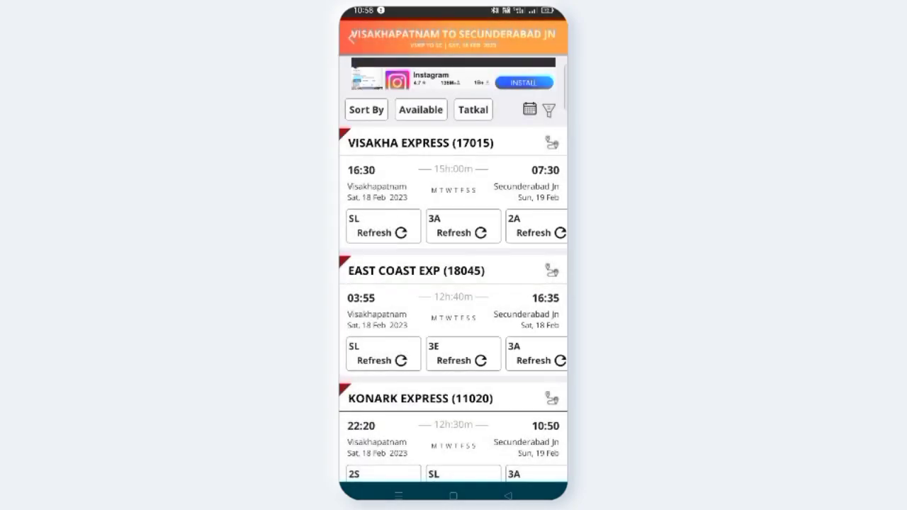
pyautogui.scroll(-1, 512, 301)
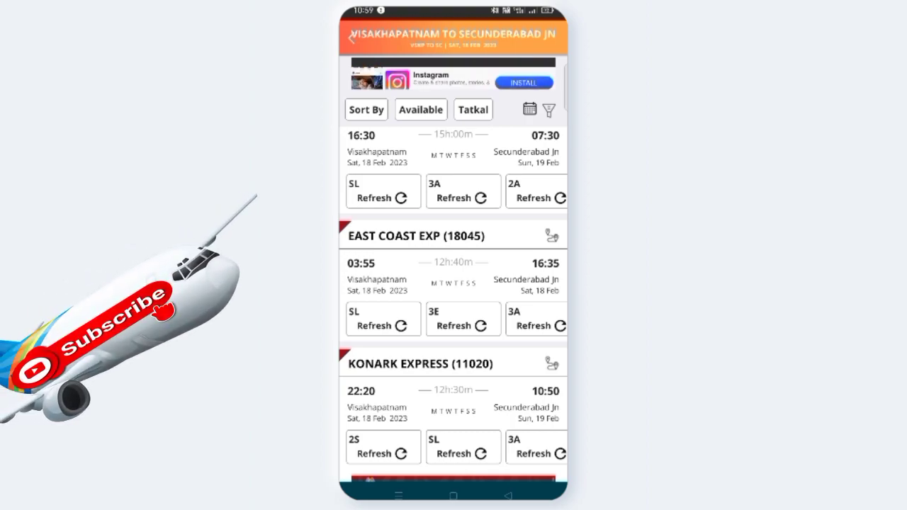
# Check sleeper availability on Visakha, East Coast and Konark Express (Konark: 99 seats, ₹490)
pyautogui.click(372, 191)
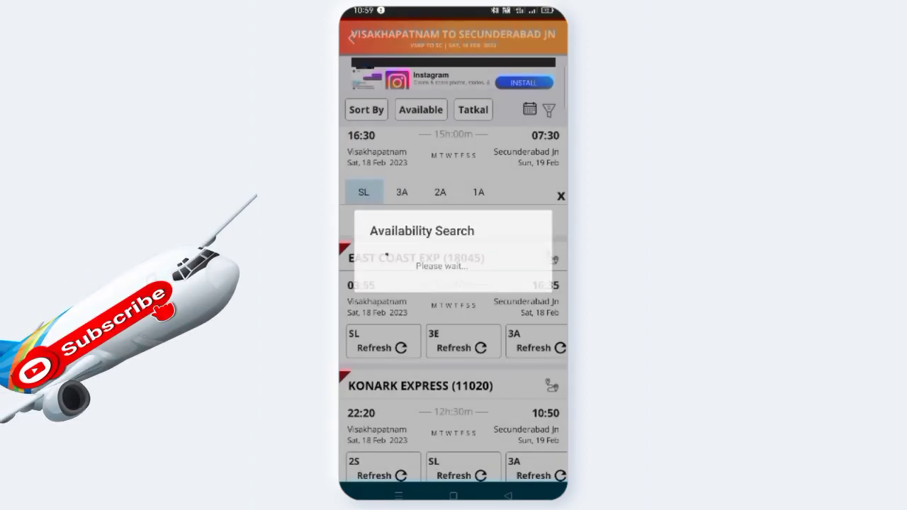
pyautogui.moveTo(498, 346); pyautogui.dragTo(508, 295)
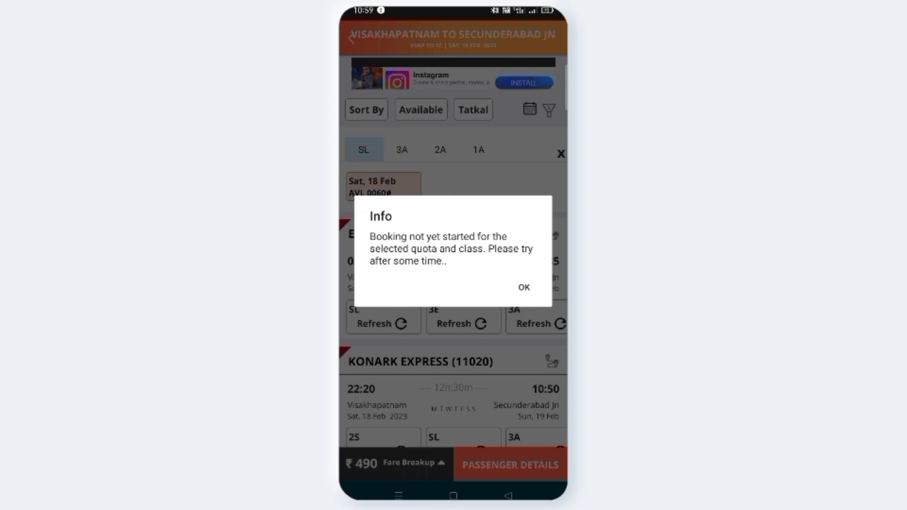
pyautogui.click(523, 286)
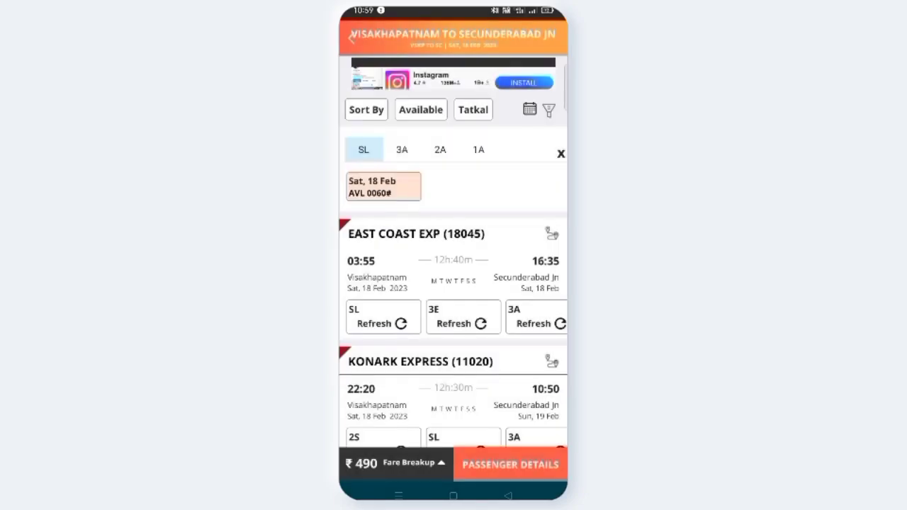
pyautogui.scroll(-3, 453, 283)
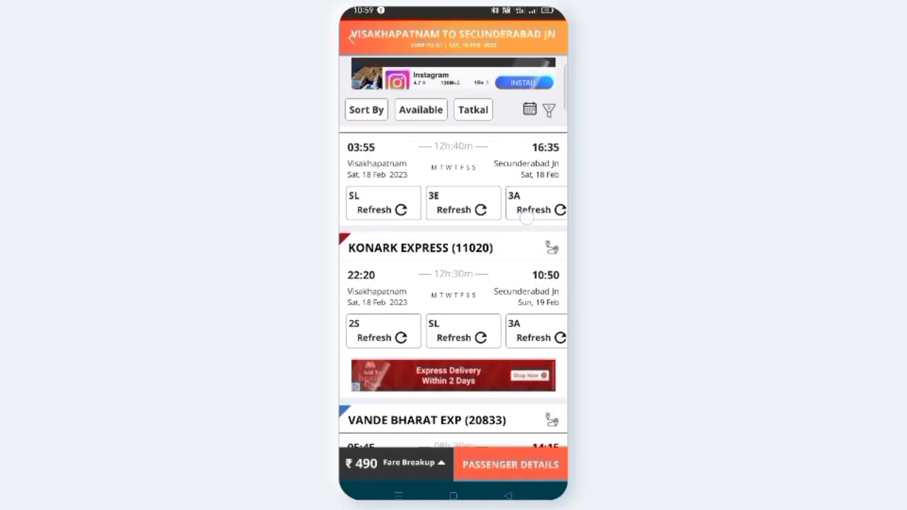
pyautogui.scroll(2, 454, 284)
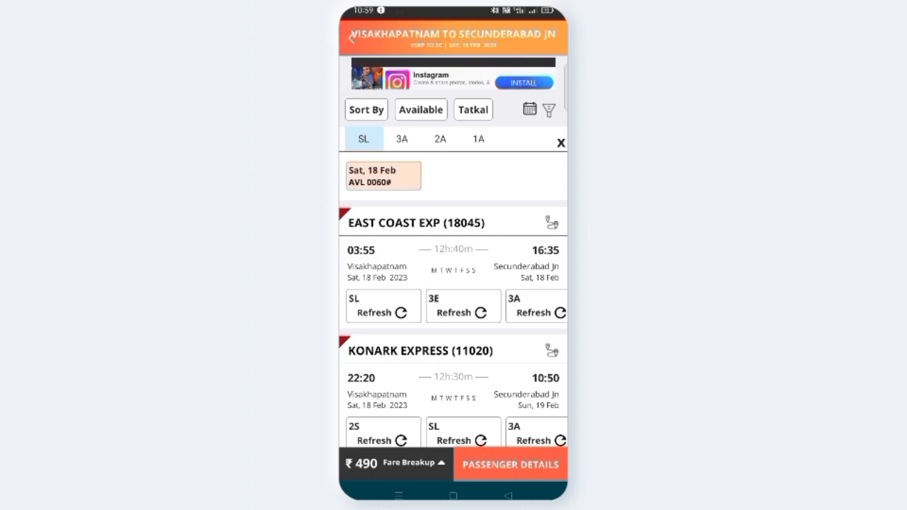
pyautogui.click(383, 306)
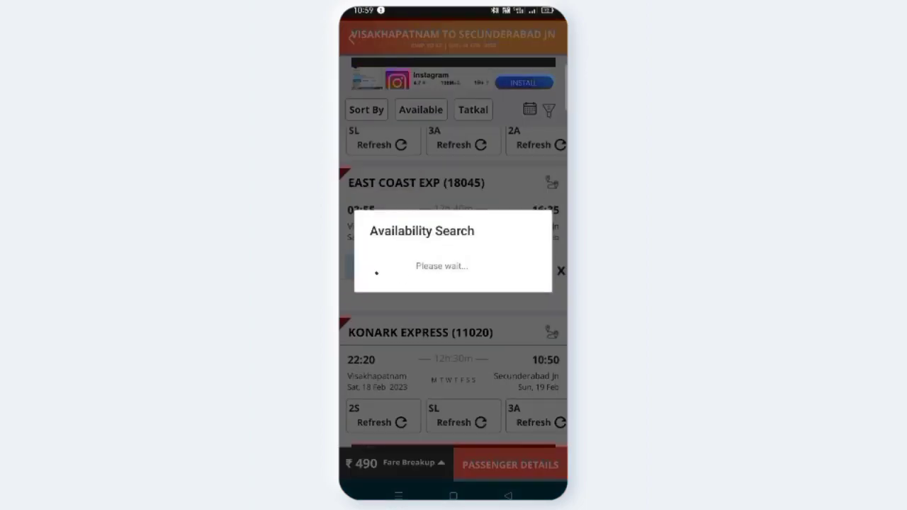
pyautogui.scroll(-3, 453, 287)
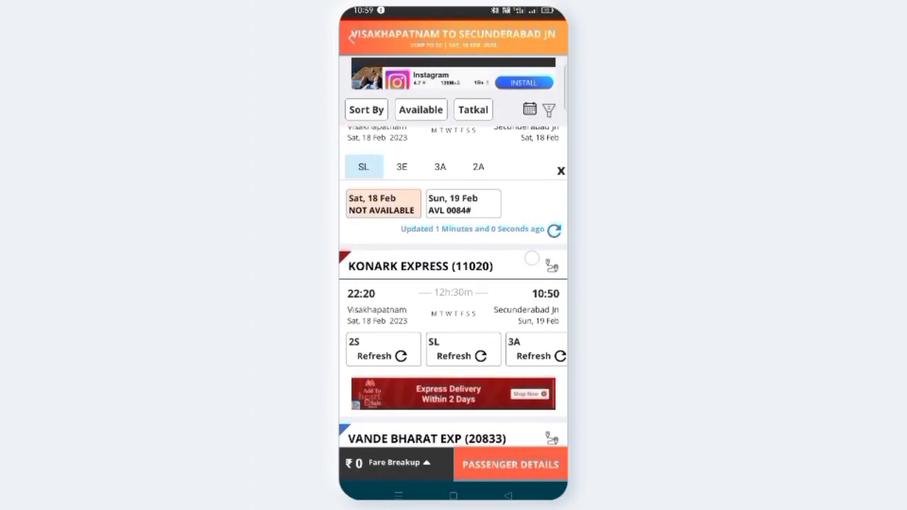
pyautogui.click(462, 348)
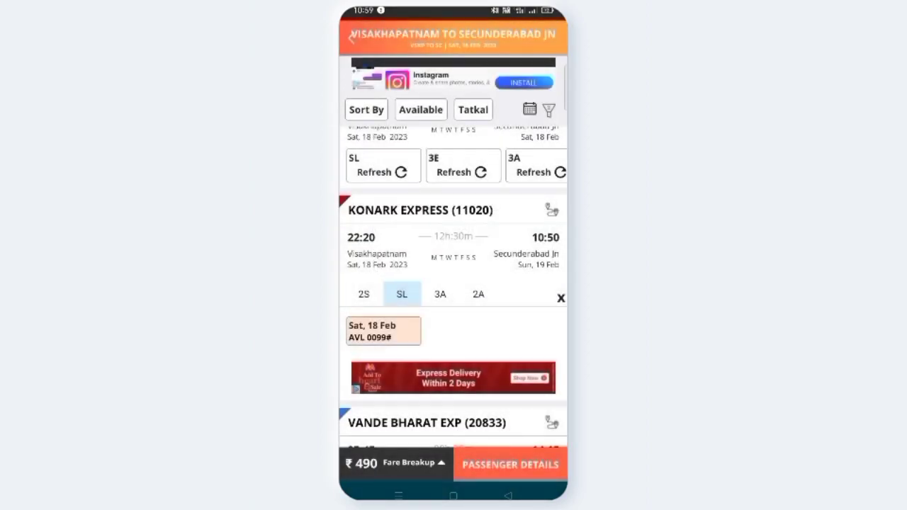
pyautogui.scroll(-5, 453, 283)
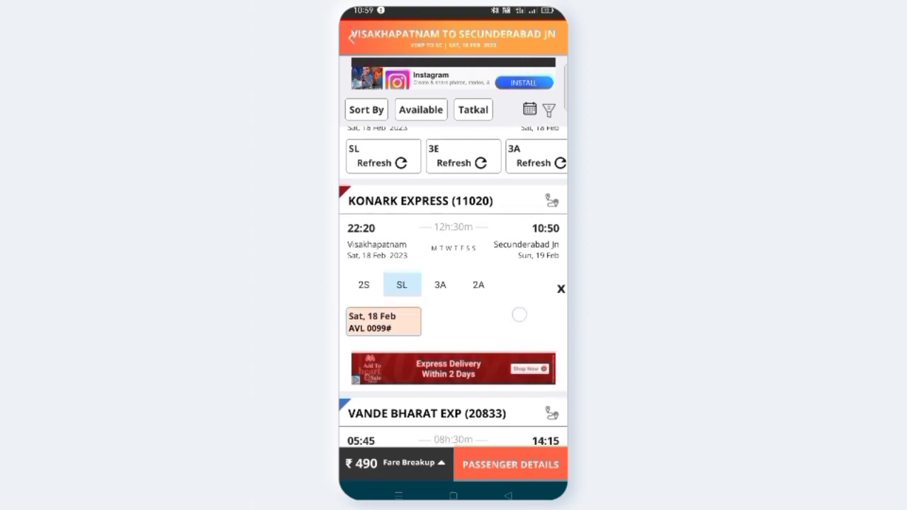
pyautogui.scroll(-4, 453, 283)
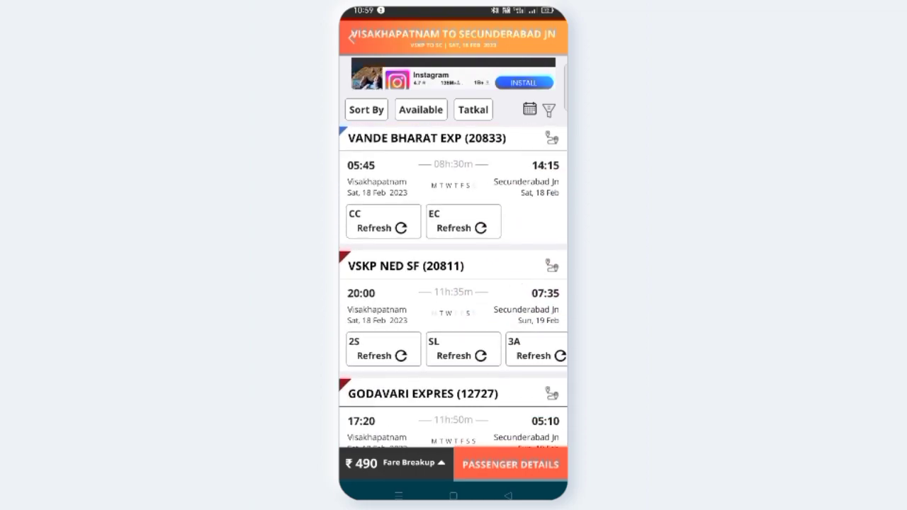
# Check sleeper on VSKP NED SF and Godavari Express, then book Godavari sleeper (122 seats, ₹520)
pyautogui.click(473, 356)
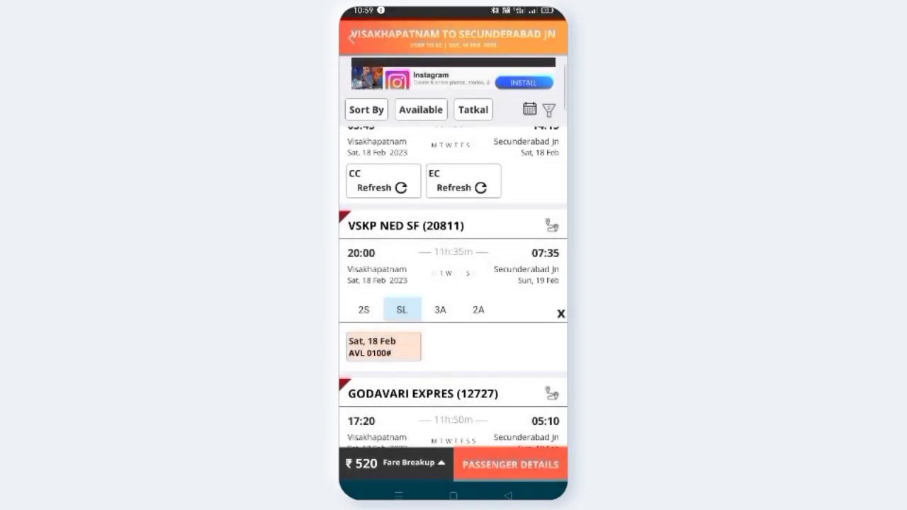
pyautogui.moveTo(500, 360); pyautogui.dragTo(518, 299)
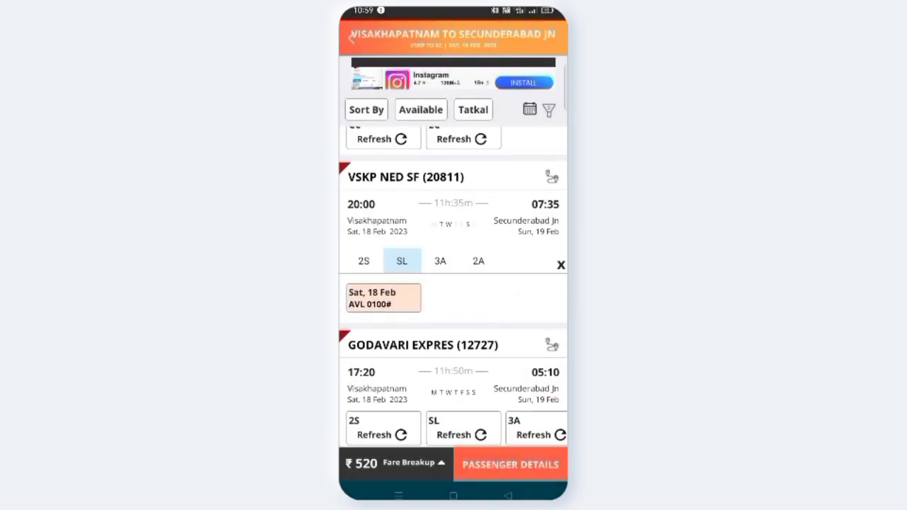
pyautogui.moveTo(498, 360)
pyautogui.mouseDown()
pyautogui.moveTo(496, 291)
pyautogui.moveTo(485, 372)
pyautogui.moveTo(489, 265)
pyautogui.mouseUp()
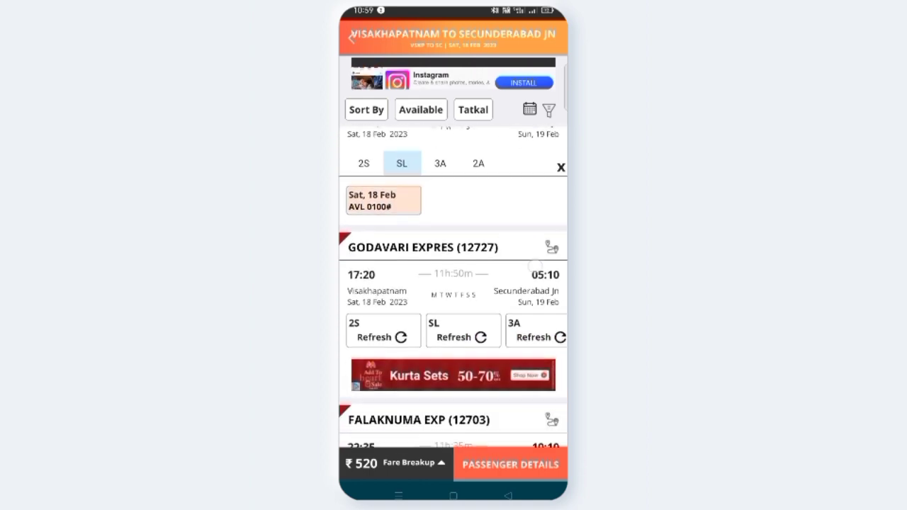
pyautogui.moveTo(495, 363); pyautogui.dragTo(494, 302)
pyautogui.click(453, 275)
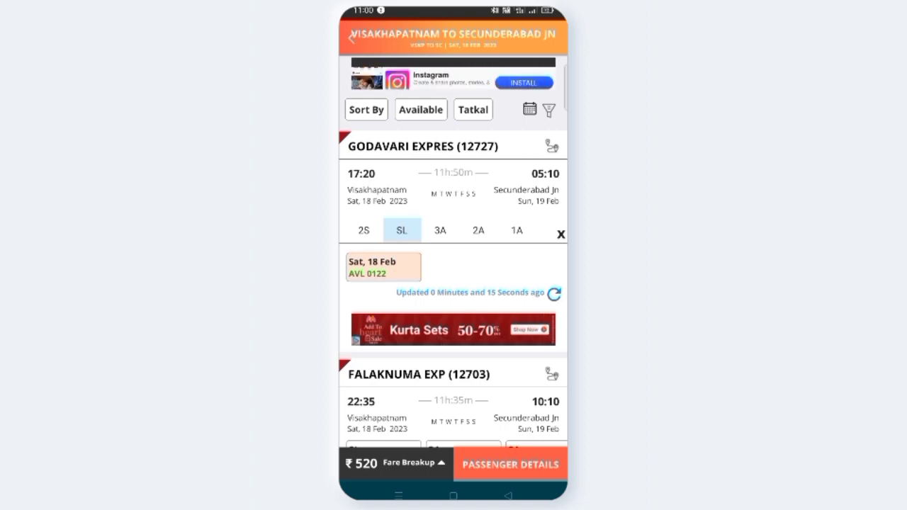
pyautogui.click(523, 465)
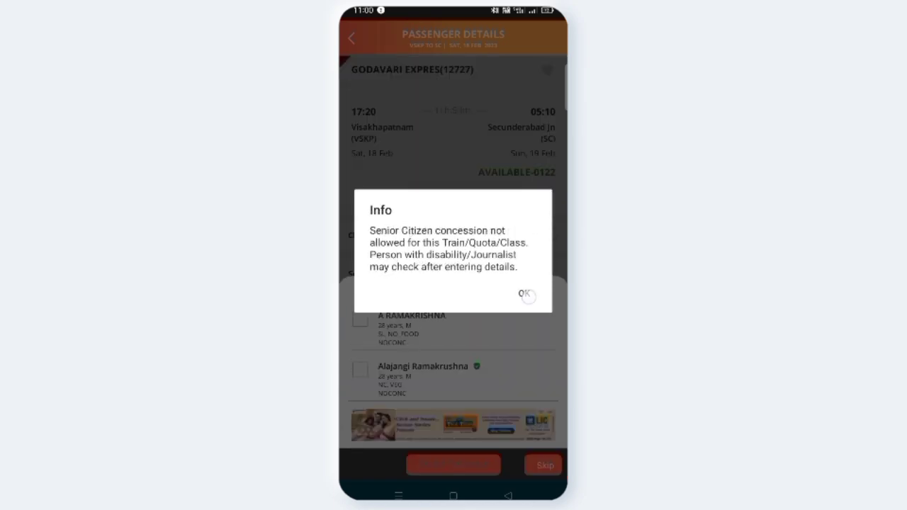
pyautogui.click(525, 295)
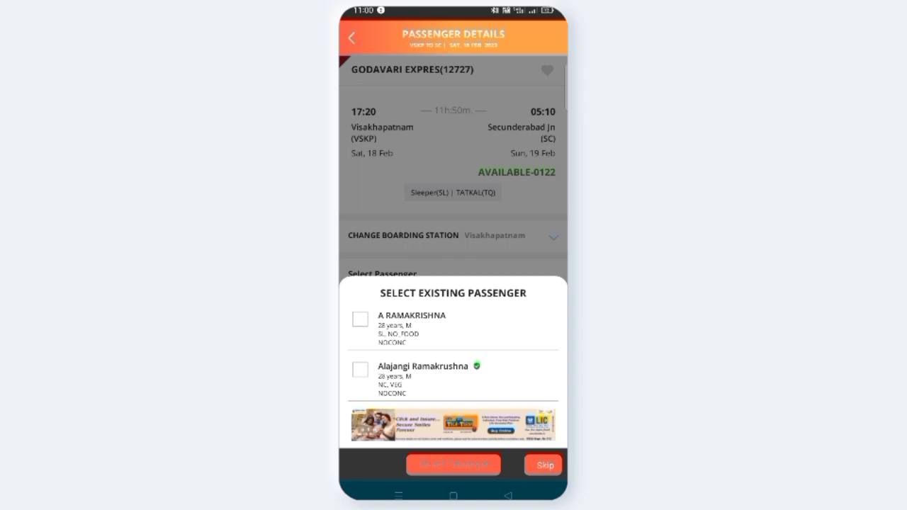
pyautogui.click(360, 319)
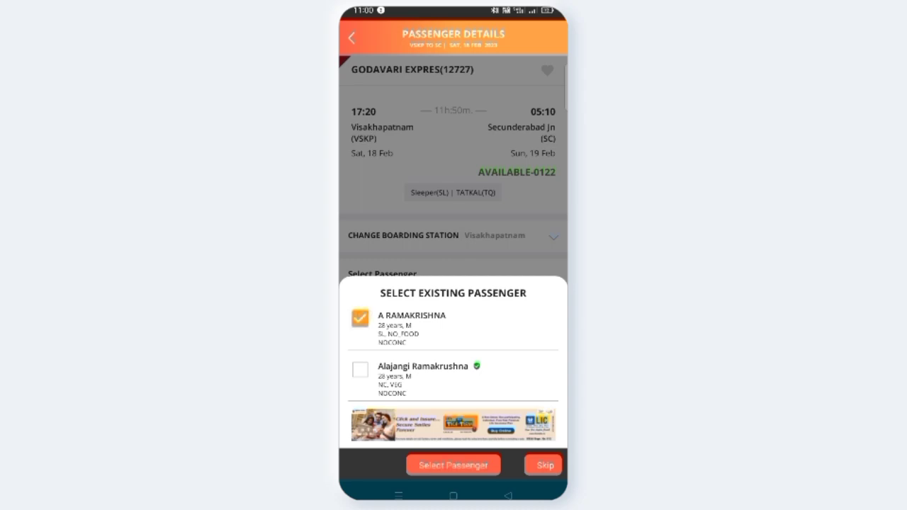
pyautogui.click(453, 465)
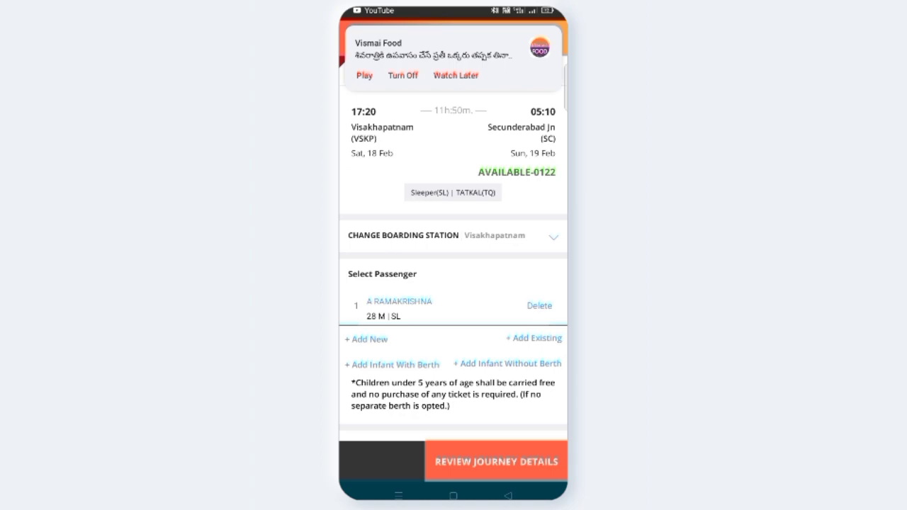
# Choose BHIM/UPI payment and open the journey review showing ₹532.15 fare
pyautogui.scroll(-5, 530, 385)
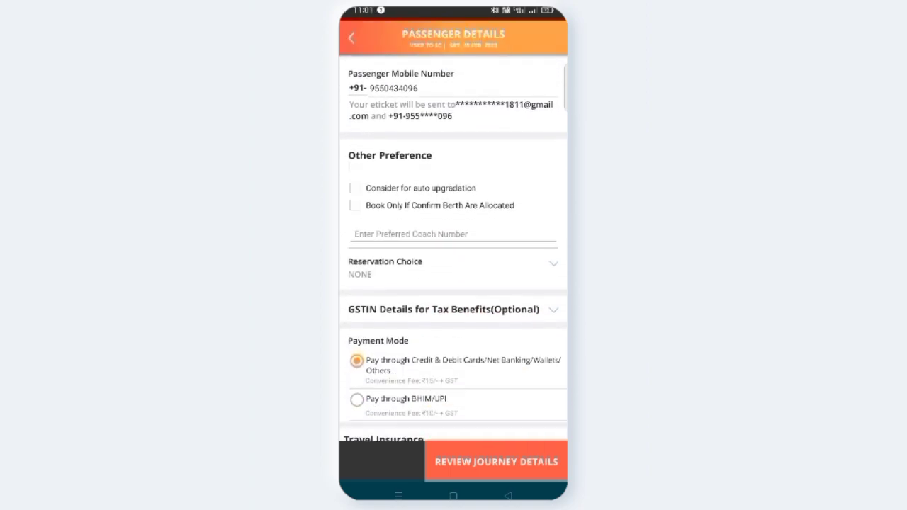
pyautogui.scroll(-2, 539, 285)
pyautogui.scroll(-1, 540, 285)
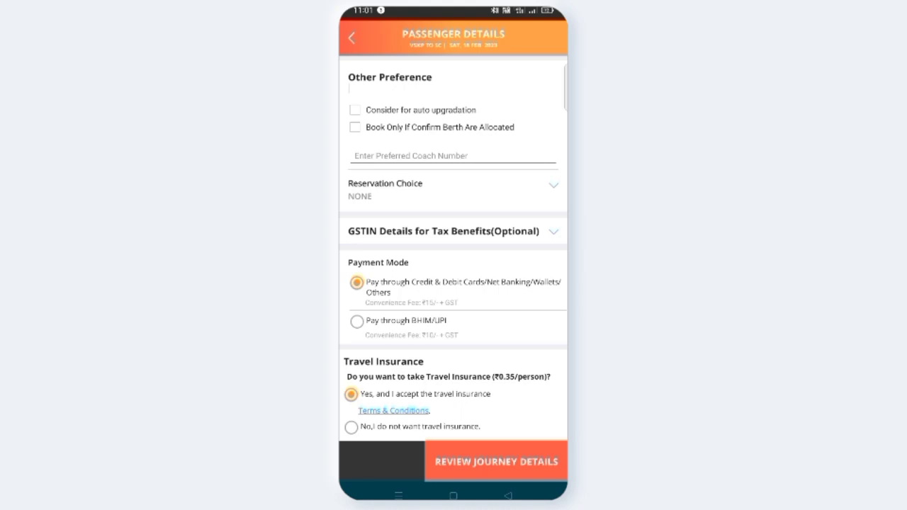
pyautogui.click(357, 321)
pyautogui.click(513, 461)
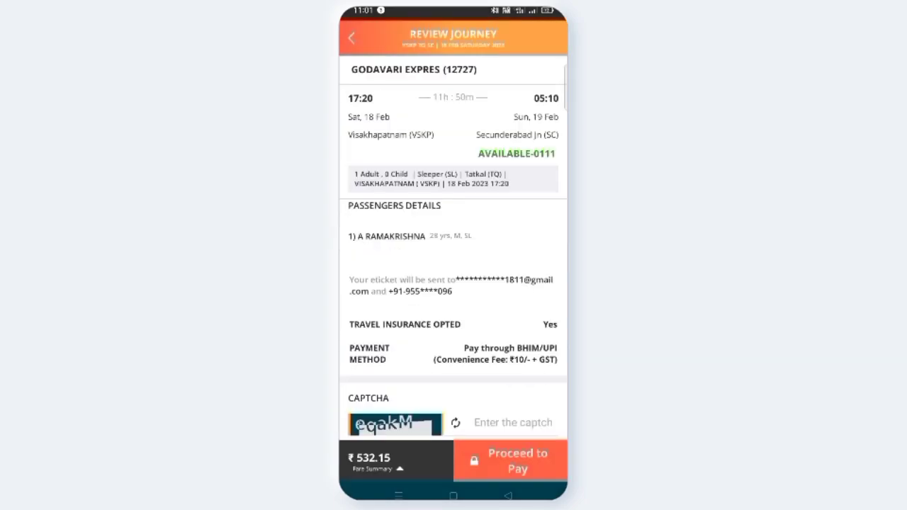
# Enter captcha 'eqaKm' and proceed to the ₹532.15 payment page
pyautogui.scroll(-2, 453, 248)
pyautogui.click(526, 363)
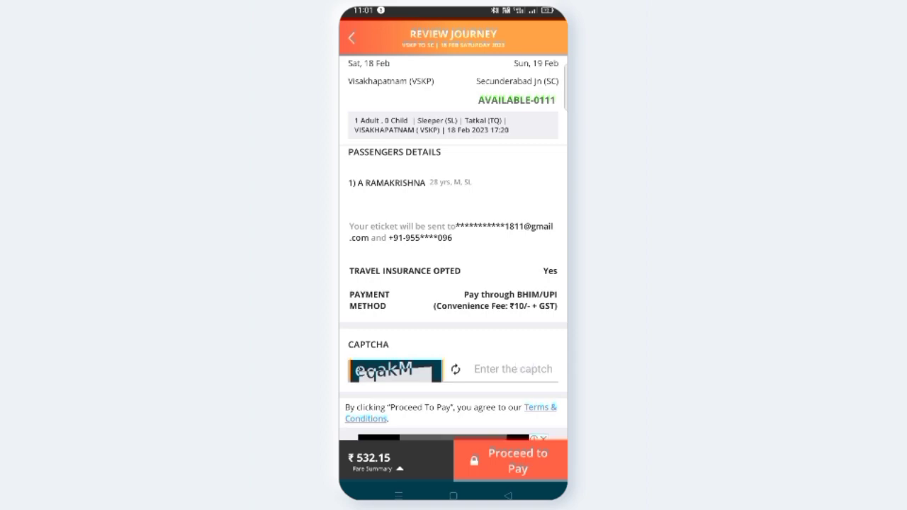
pyautogui.write('eqa')
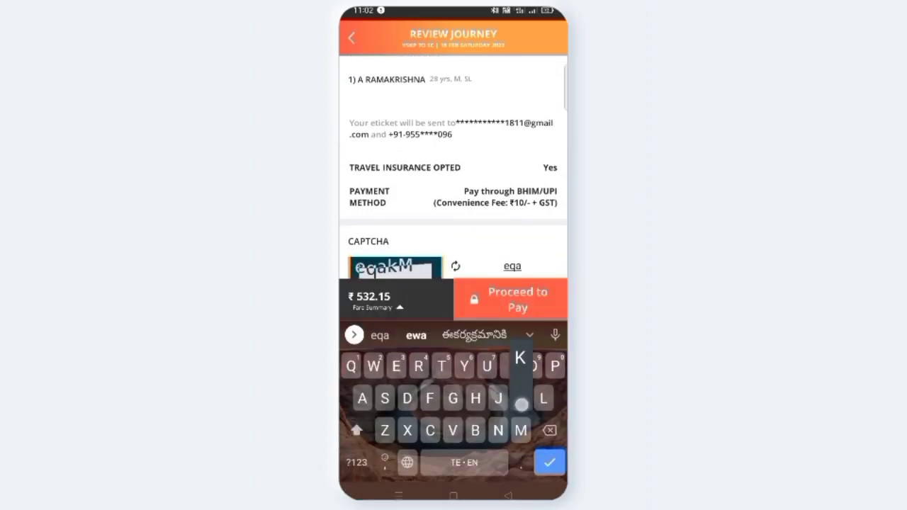
pyautogui.write('Km')
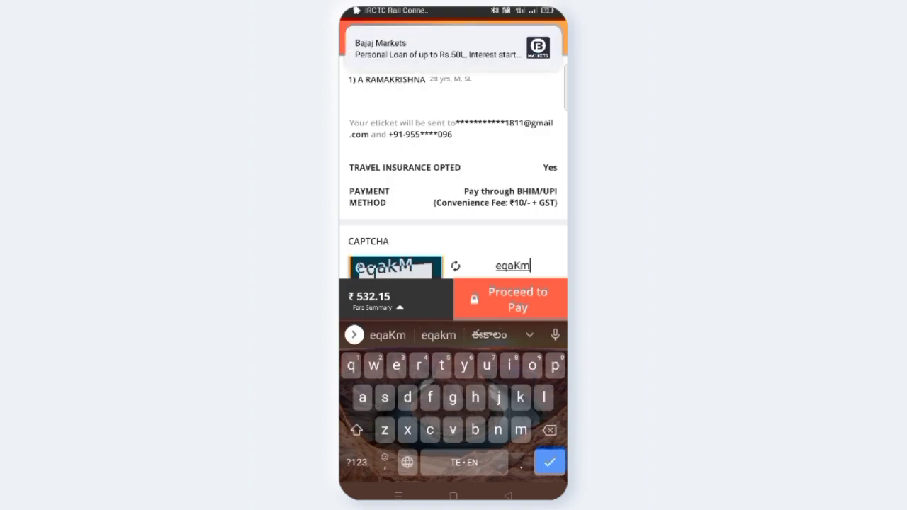
pyautogui.click(517, 299)
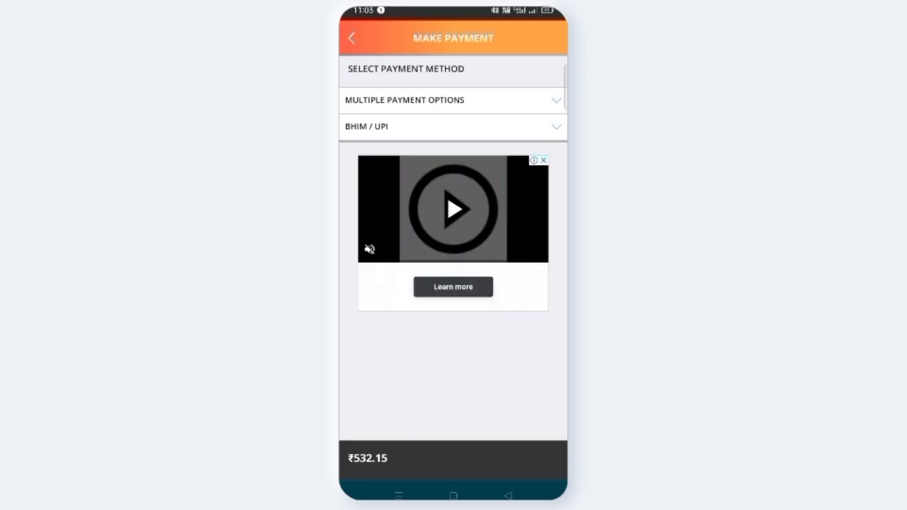
# Select PhonePe under Multiple Payment Options and pay ₹532.15
pyautogui.click(397, 100)
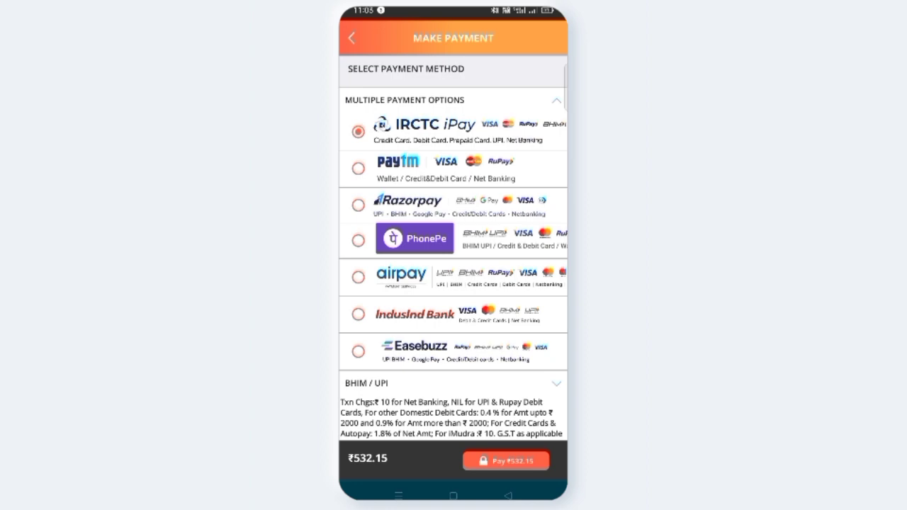
pyautogui.scroll(-2, 454, 241)
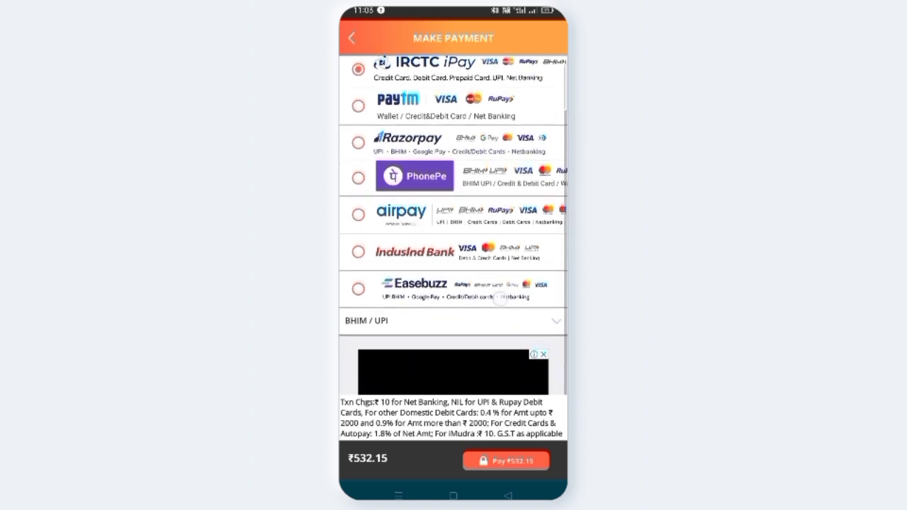
pyautogui.click(358, 163)
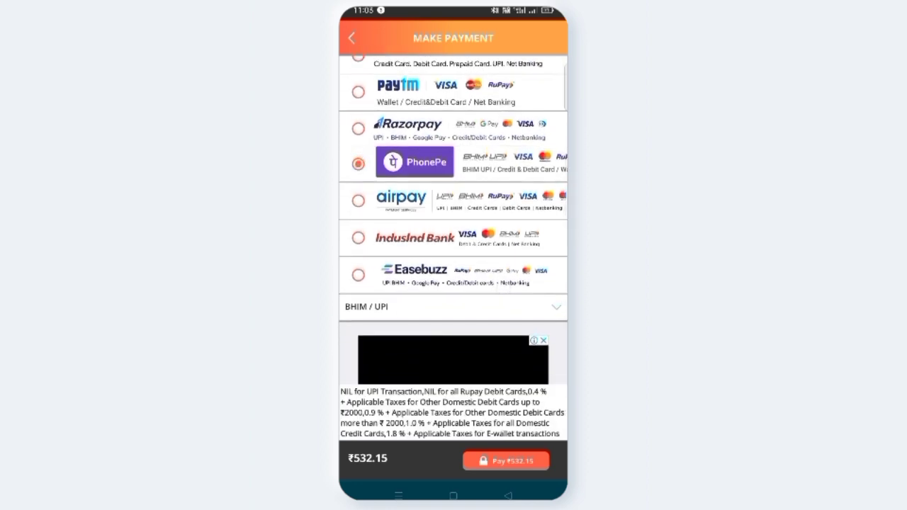
pyautogui.click(518, 463)
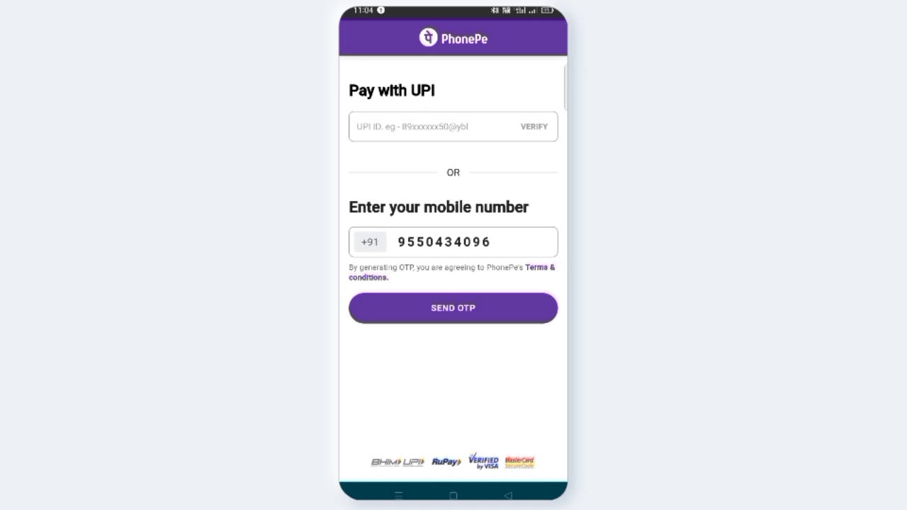
pyautogui.click(453, 308)
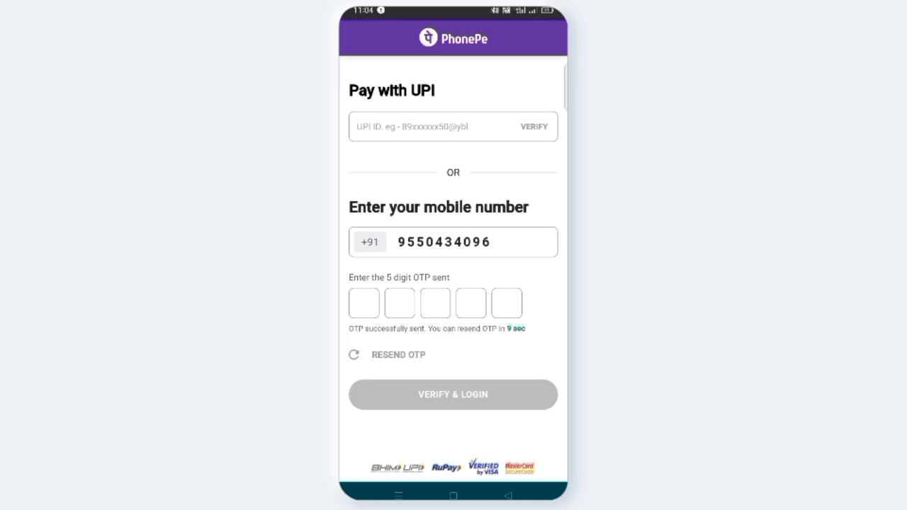
pyautogui.moveTo(375, 15); pyautogui.dragTo(375, 283)
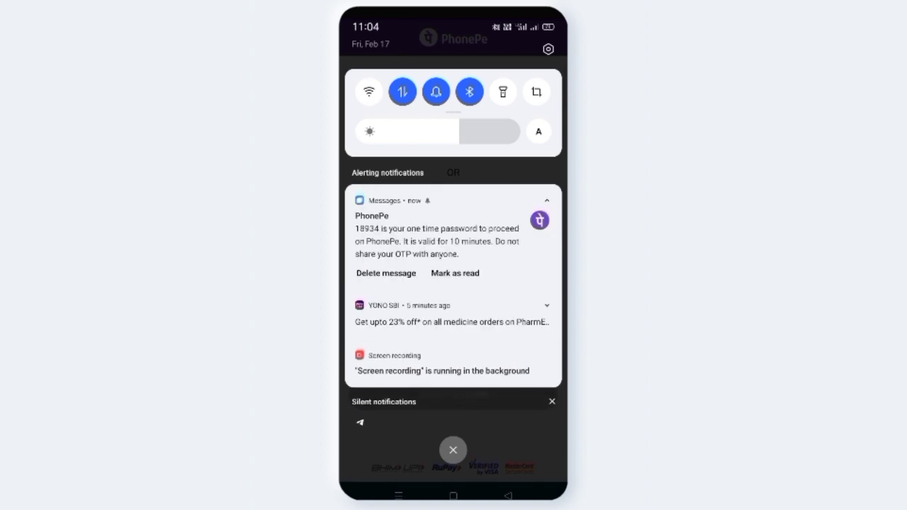
pyautogui.click(453, 449)
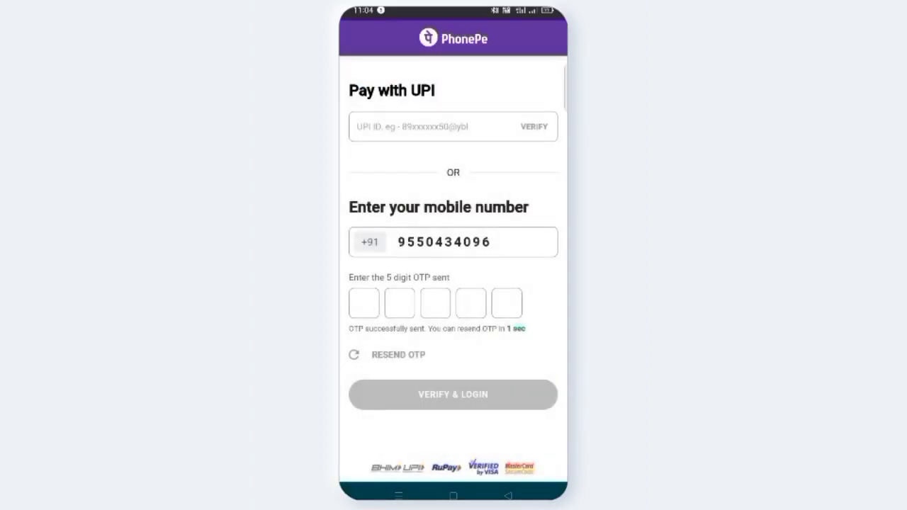
pyautogui.click(363, 293)
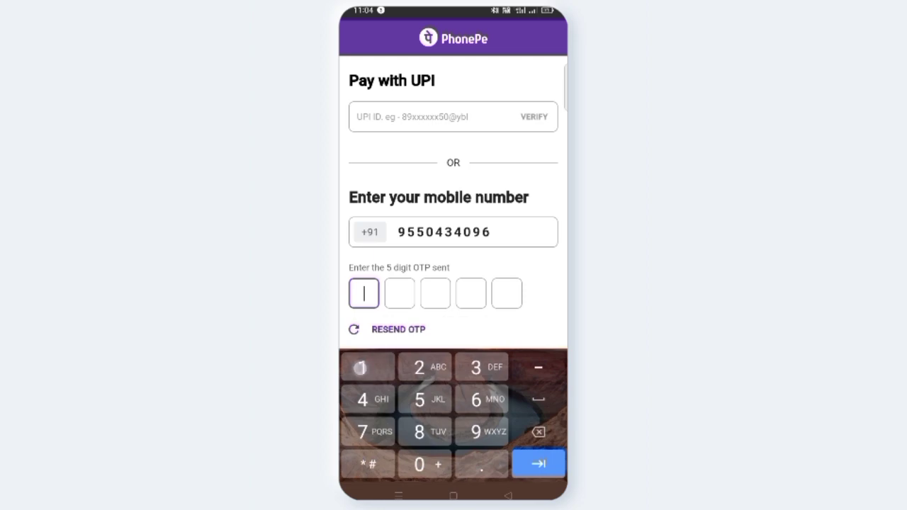
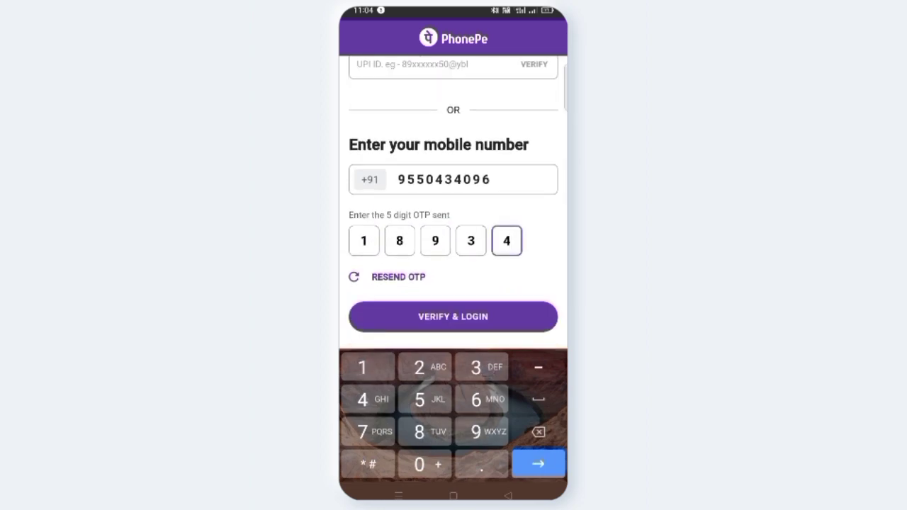
pyautogui.click(528, 311)
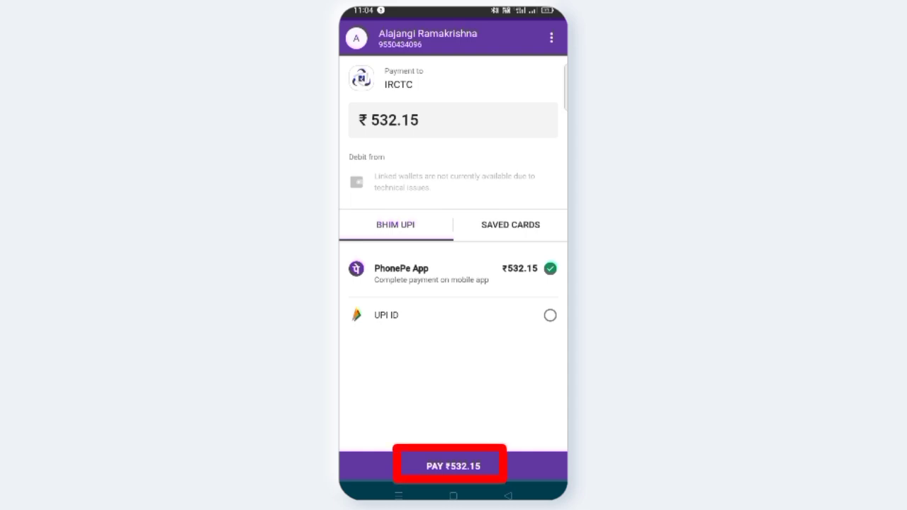
# Send the ₹532.15 payment to IRCTC and clear old notifications to reach the request
pyautogui.click(469, 467)
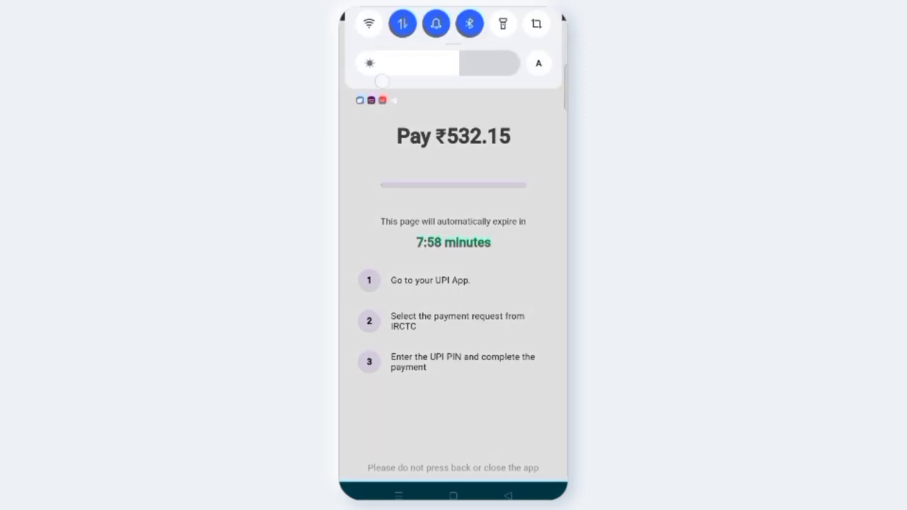
pyautogui.moveTo(425, 11)
pyautogui.mouseDown()
pyautogui.moveTo(423, 225)
pyautogui.moveTo(560, 225)
pyautogui.mouseUp()
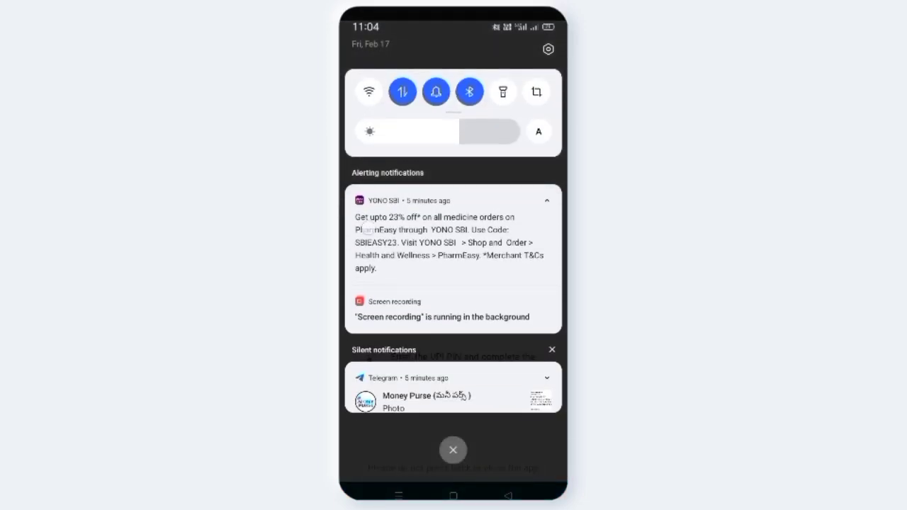
pyautogui.moveTo(368, 227); pyautogui.dragTo(559, 227)
pyautogui.moveTo(394, 307); pyautogui.dragTo(560, 308)
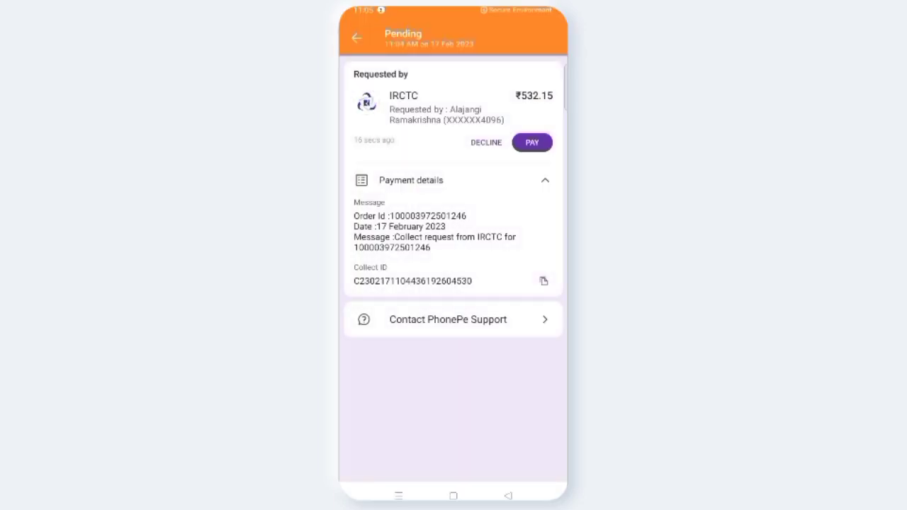
# Pay the pending ₹532.15 IRCTC request in PhonePe from the State Bank of India account
pyautogui.click(532, 142)
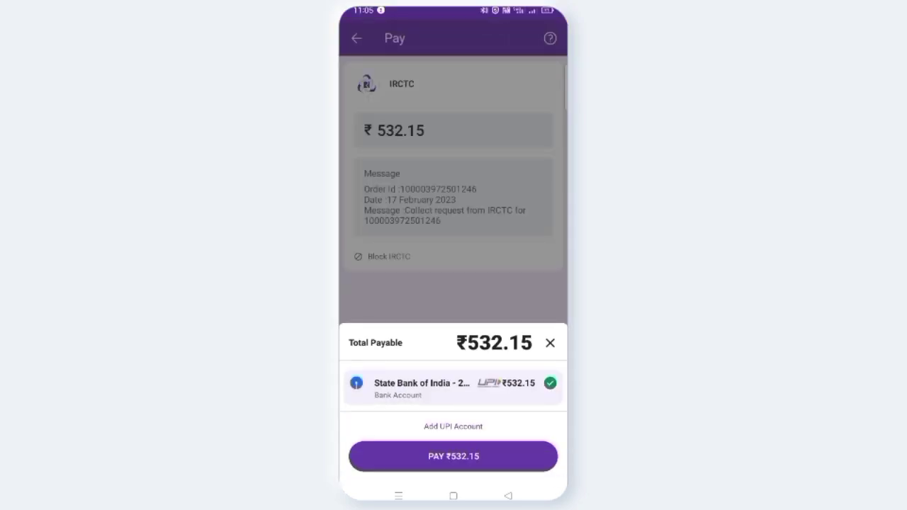
pyautogui.click(453, 456)
pyautogui.click(404, 456)
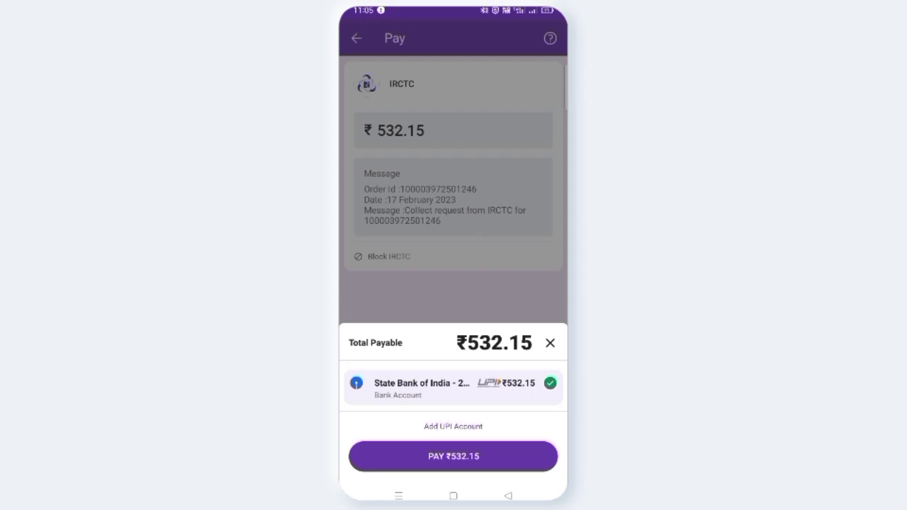